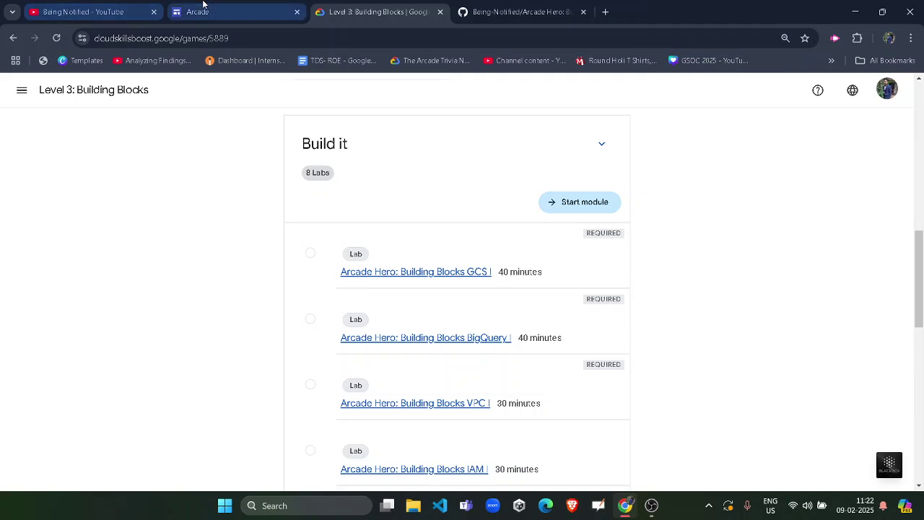
Look over the game listings on the Arcade page and the created playlists on the Being Notified YouTube channel
left_click(202, 10)
scroll(382, 245, "down", 7)
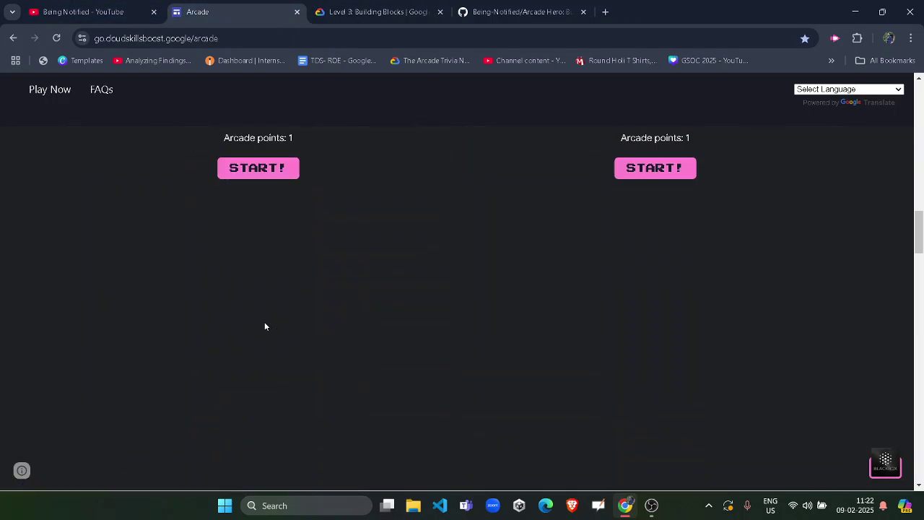
scroll(234, 348, "up", 4)
left_click(128, 14)
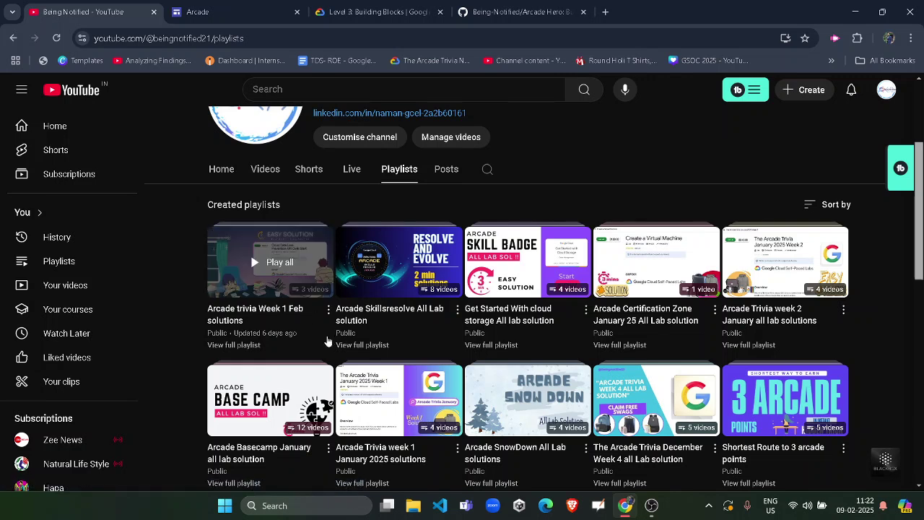
Review the Build it lab list of Level 3: Building Blocks to see which labs are marked as required
left_click(372, 7)
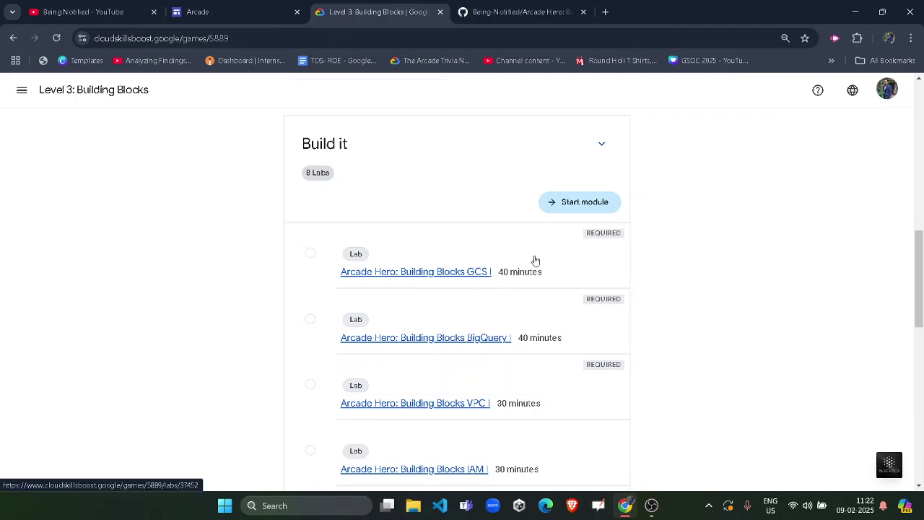
scroll(384, 324, "up", 6)
scroll(382, 325, "down", 5)
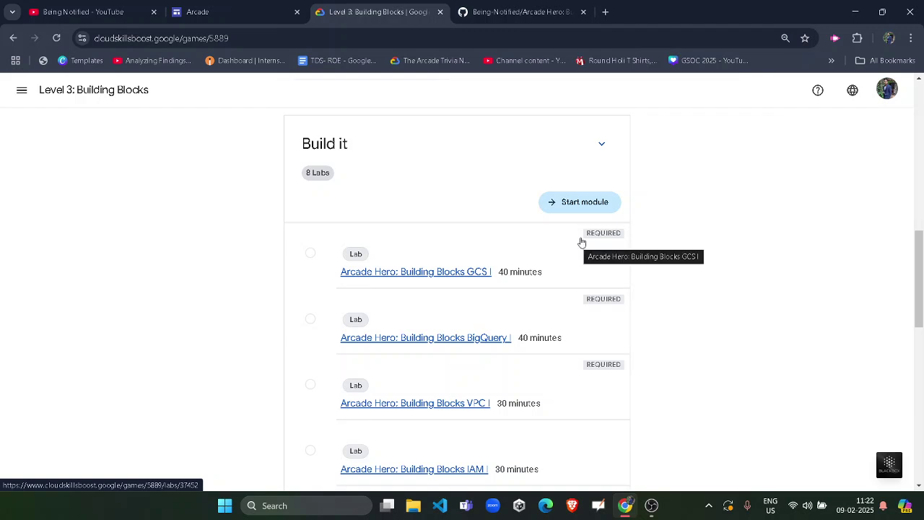
left_click_drag(588, 234, 618, 236)
left_click_drag(589, 297, 622, 299)
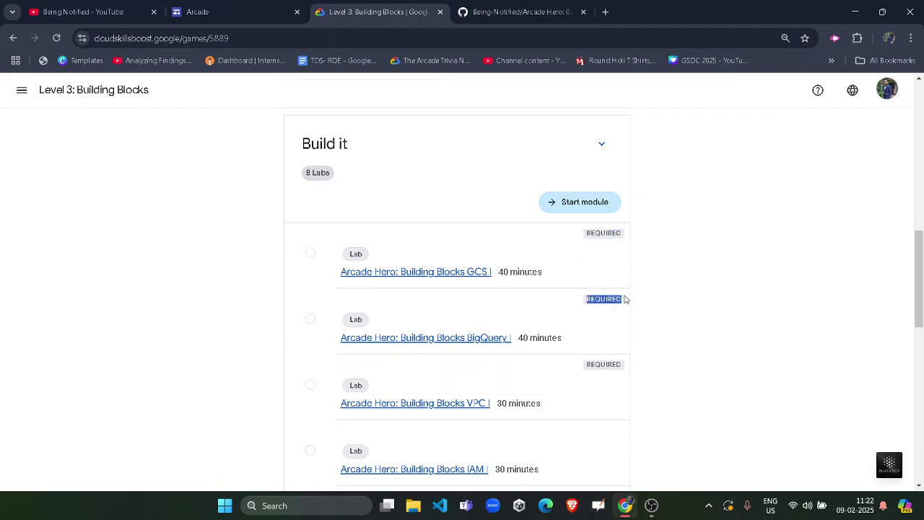
scroll(619, 326, "down", 3)
scroll(602, 337, "up", 2)
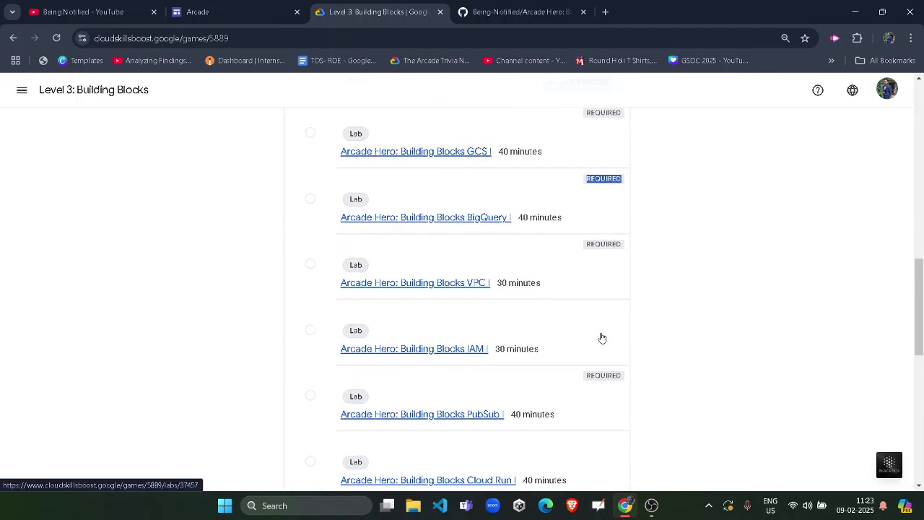
scroll(704, 354, "up", 1)
left_click(699, 356)
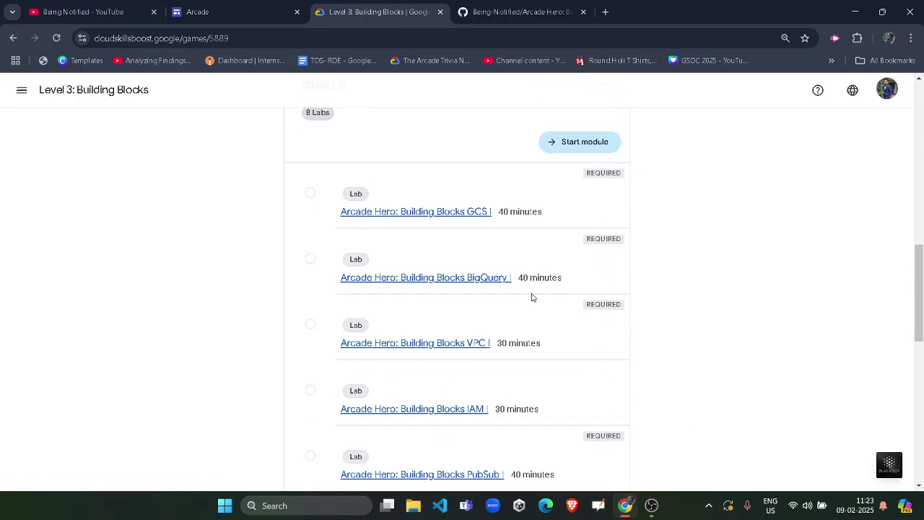
Open the Arcade Hero: Building Blocks GCS I lab and start it
left_click(468, 216)
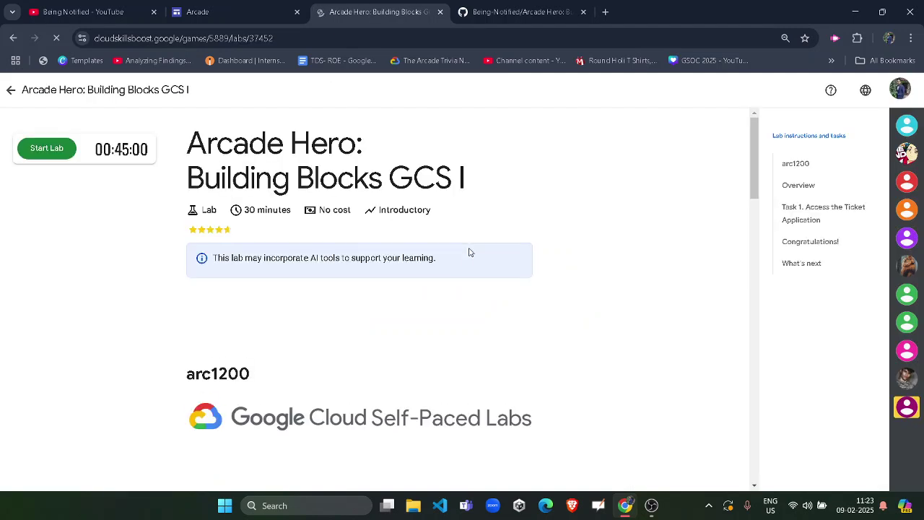
left_click(62, 153)
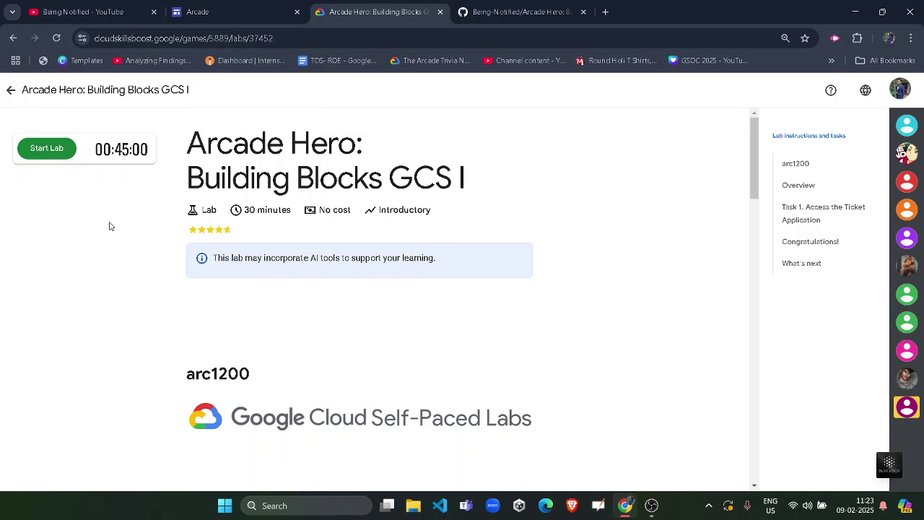
left_click(58, 153)
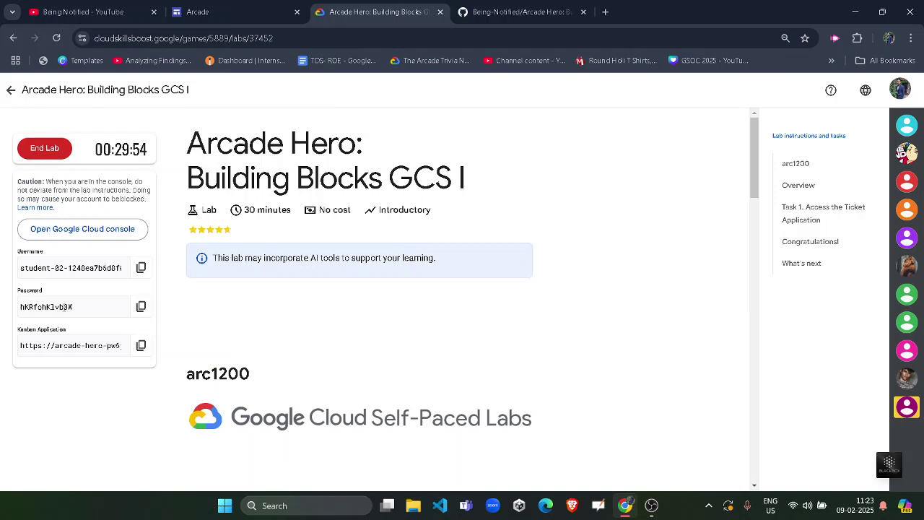
Copy the student account's password from the lab credentials
left_click_drag(71, 308, 12, 311)
left_click(141, 306)
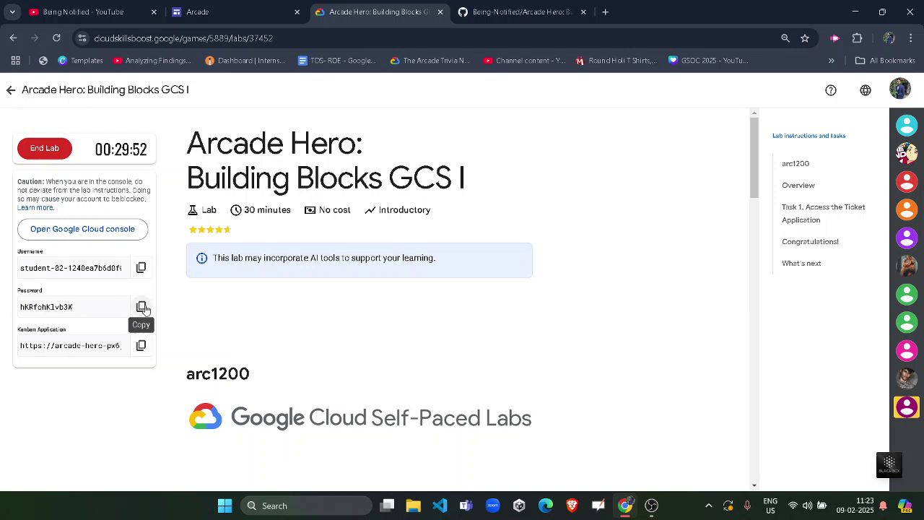
right_click(94, 236)
left_click(151, 267)
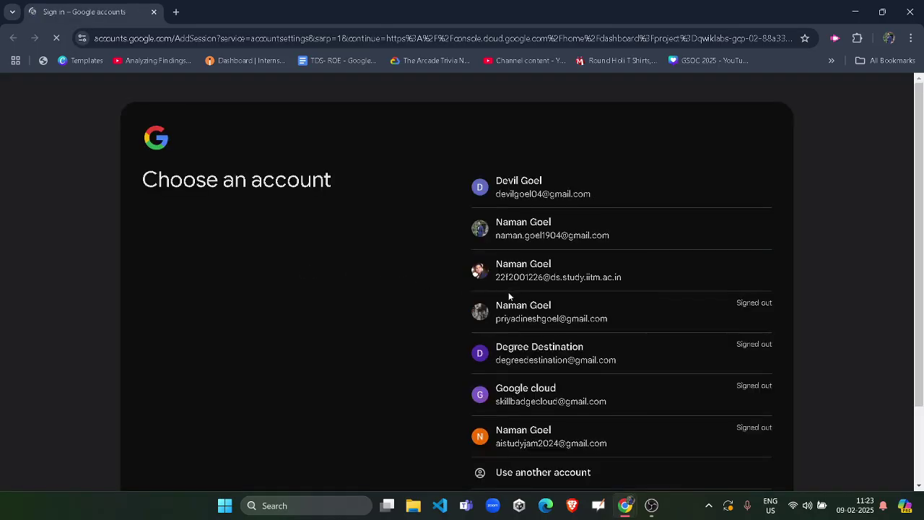
left_click(909, 12)
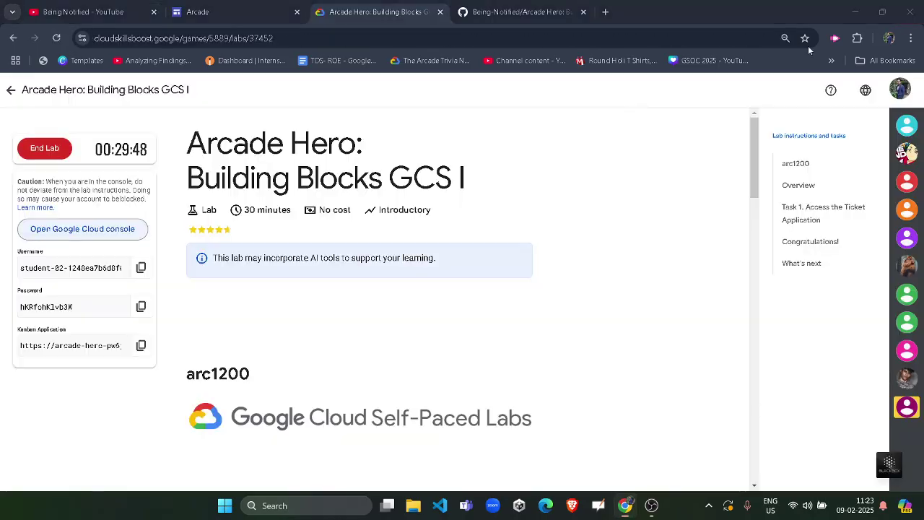
Open the Google Cloud console in an incognito window and sign in with the lab's student username and password
right_click(114, 228)
left_click(155, 276)
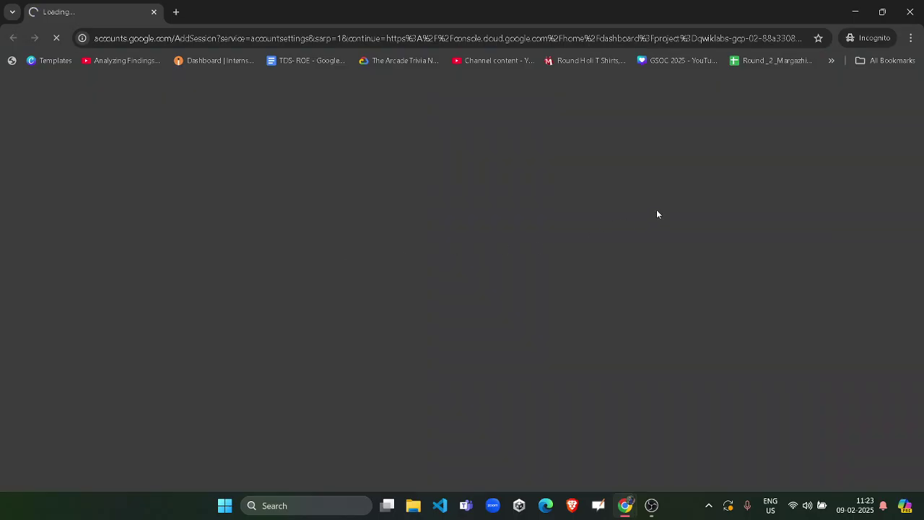
key("ctrl+v")
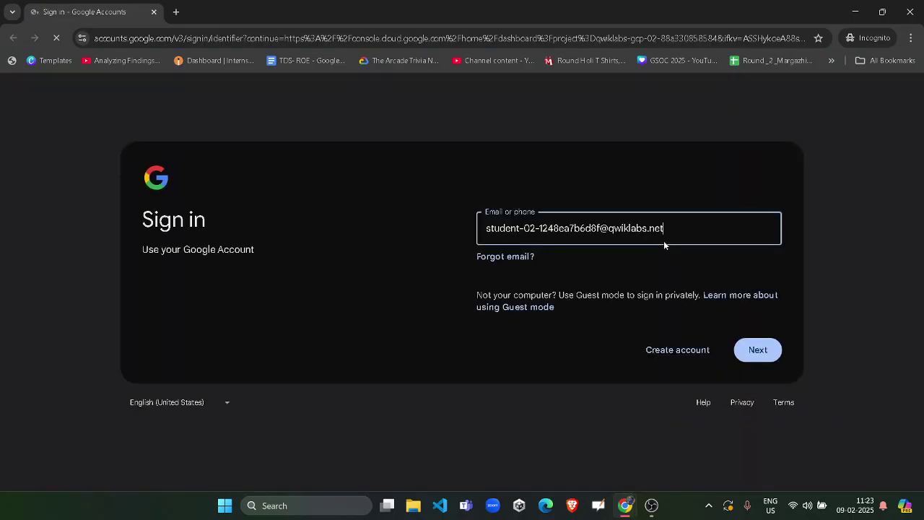
left_click_drag(490, 228, 666, 228)
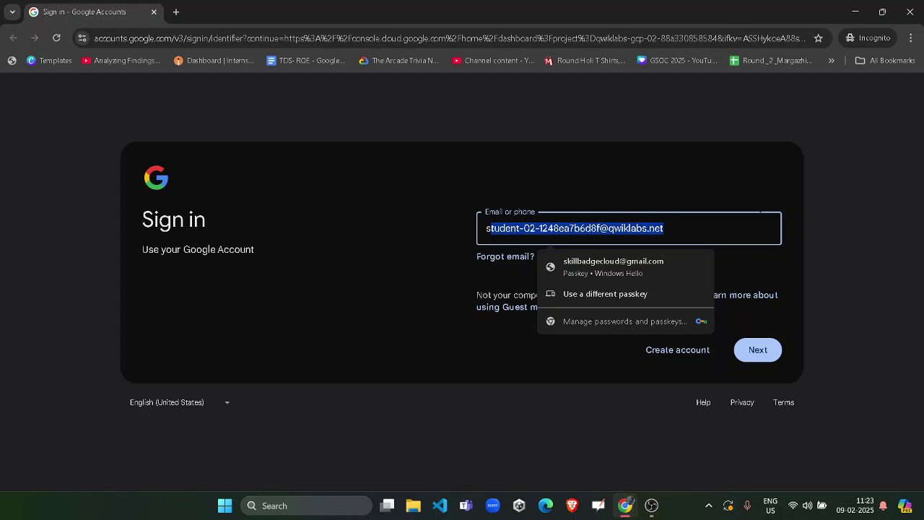
left_click(686, 229)
left_click(757, 350)
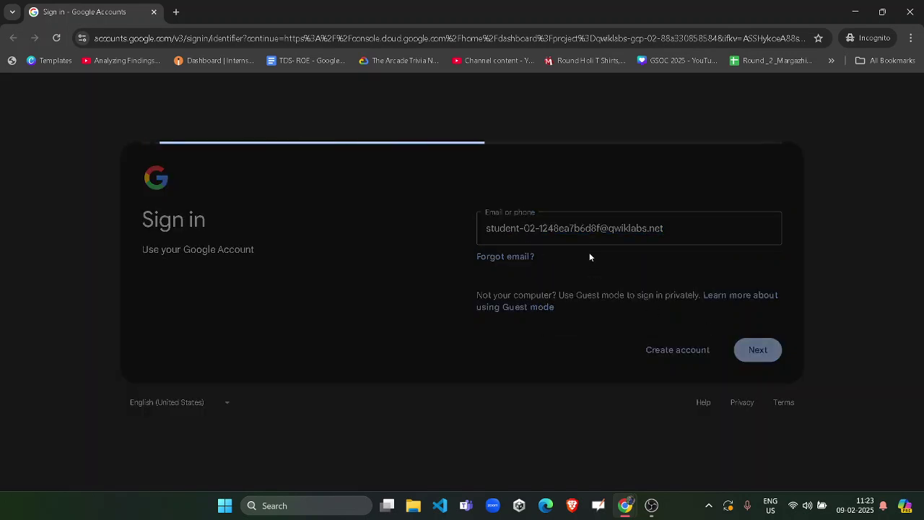
key("ctrl+v")
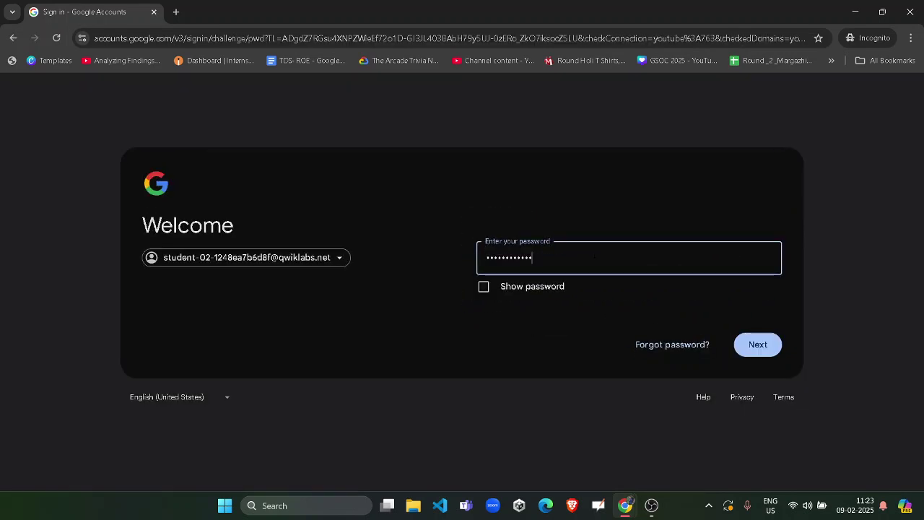
left_click(757, 345)
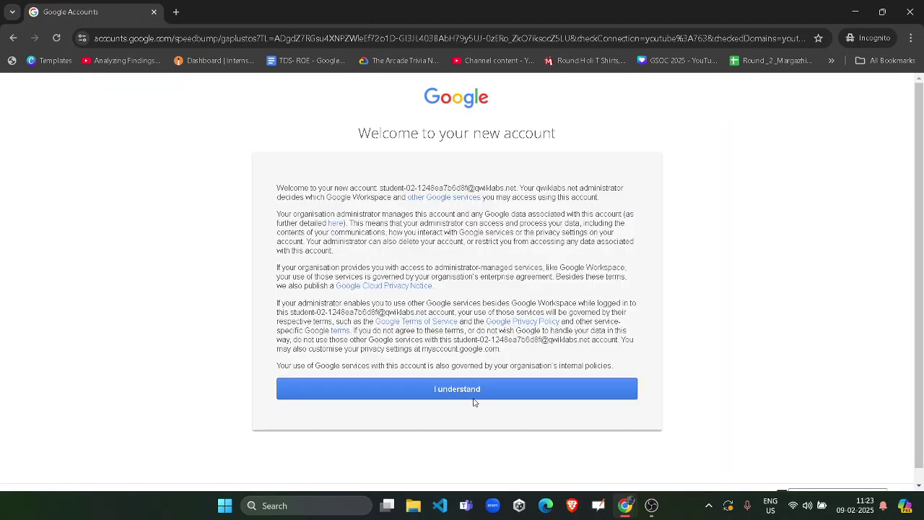
Acknowledge the new account notice and agree to the Google Cloud Platform Terms of Service
left_click(473, 396)
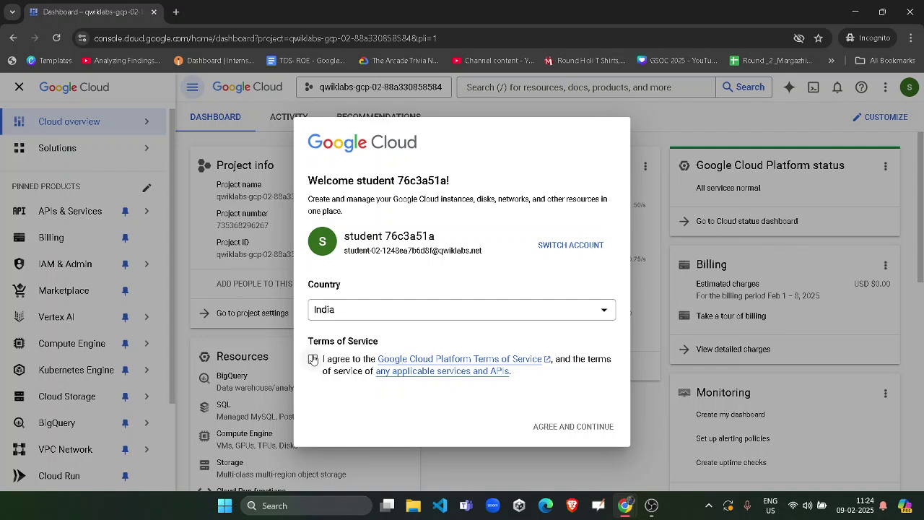
left_click(312, 359)
left_click(533, 427)
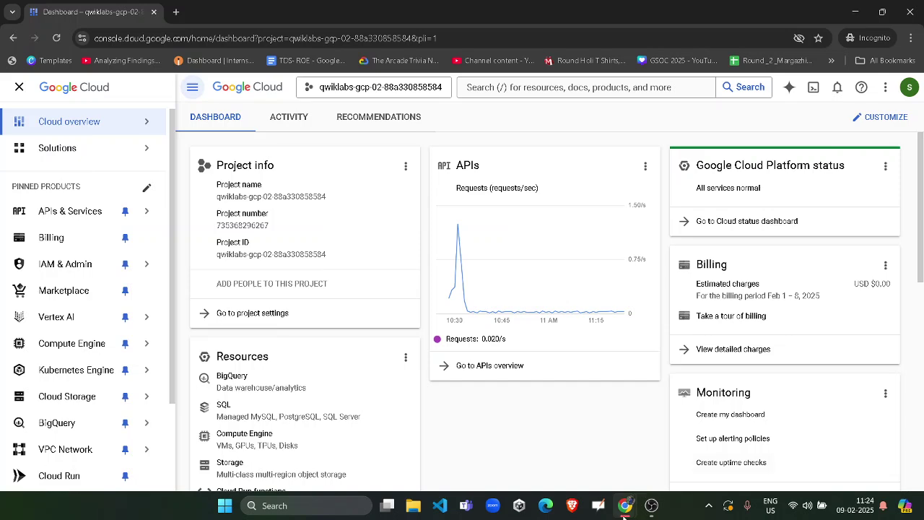
Copy the Kanban Application URL from the lab credentials and open it in a new incognito tab
mouse_move(625, 509)
left_click(569, 455)
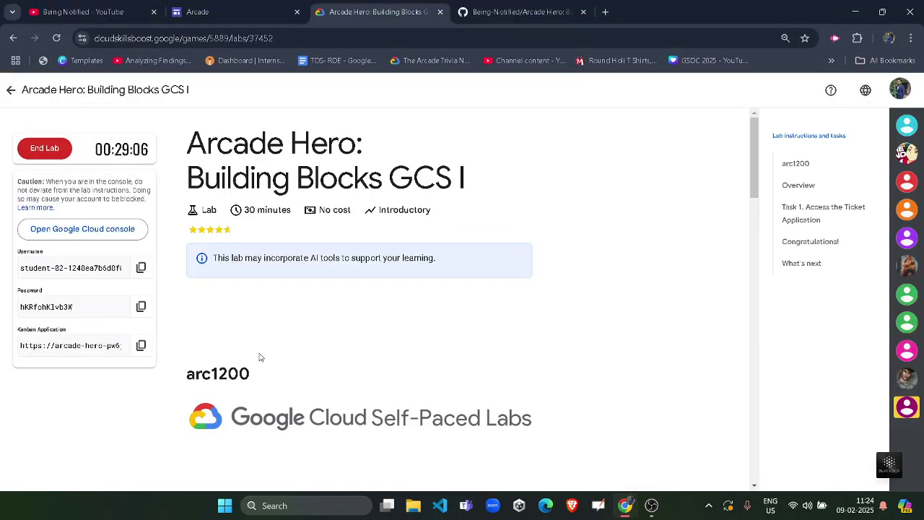
left_click_drag(122, 345, 17, 346)
left_click(65, 394)
left_click(131, 346)
mouse_move(627, 507)
left_click(689, 444)
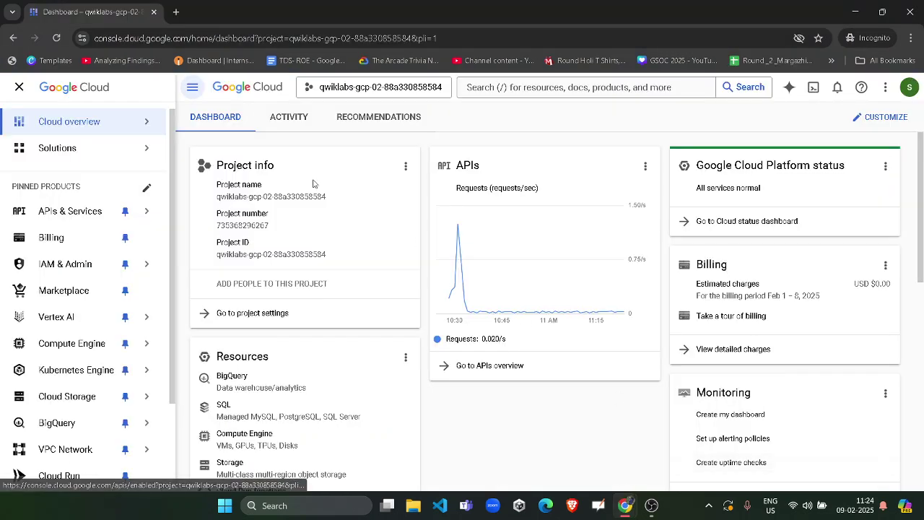
left_click(176, 11)
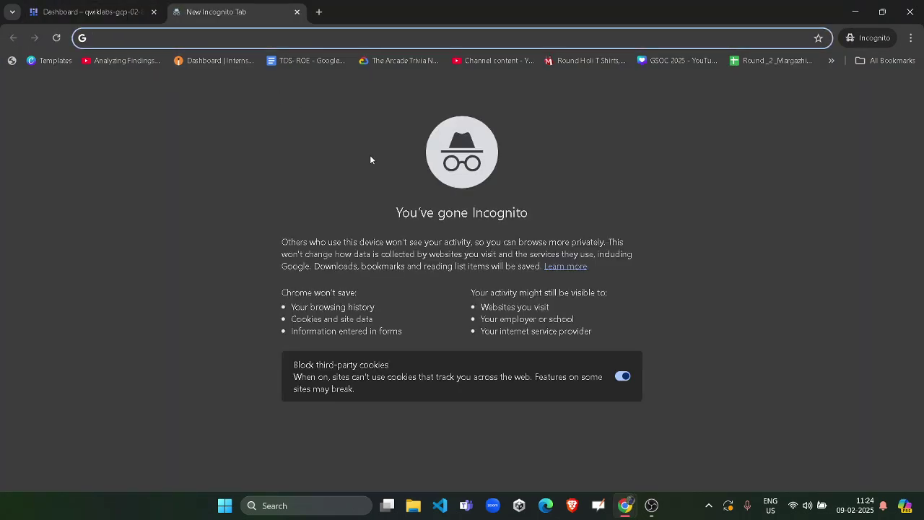
key("ctrl+v")
key("Return")
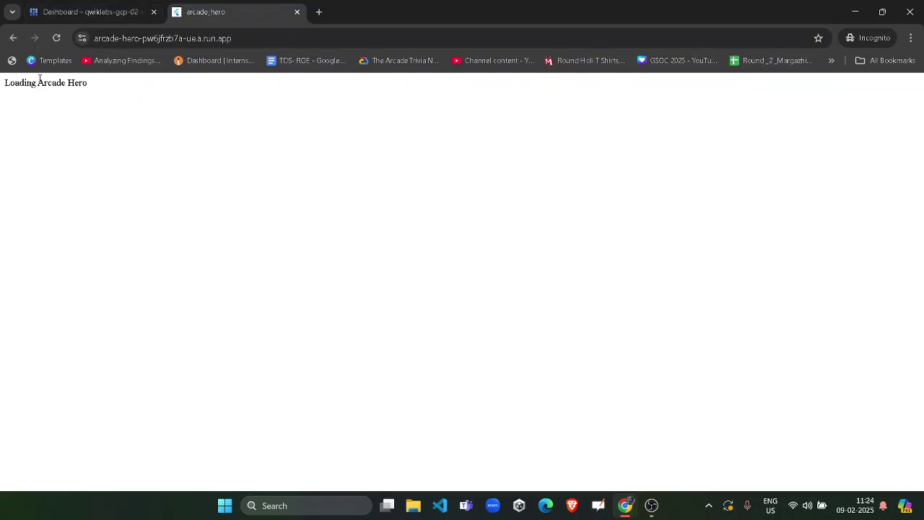
Launch Cloud Shell from the Google Cloud console dashboard and continue past its introduction
left_click(109, 11)
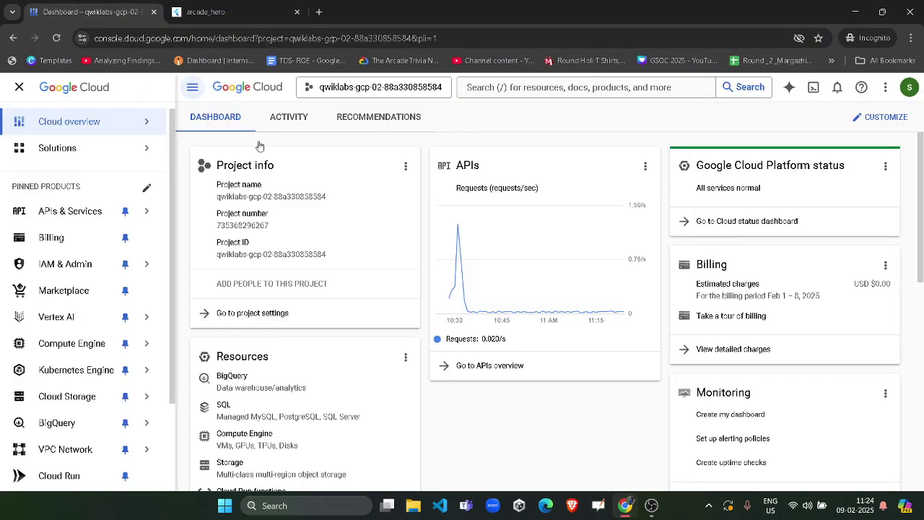
left_click(814, 92)
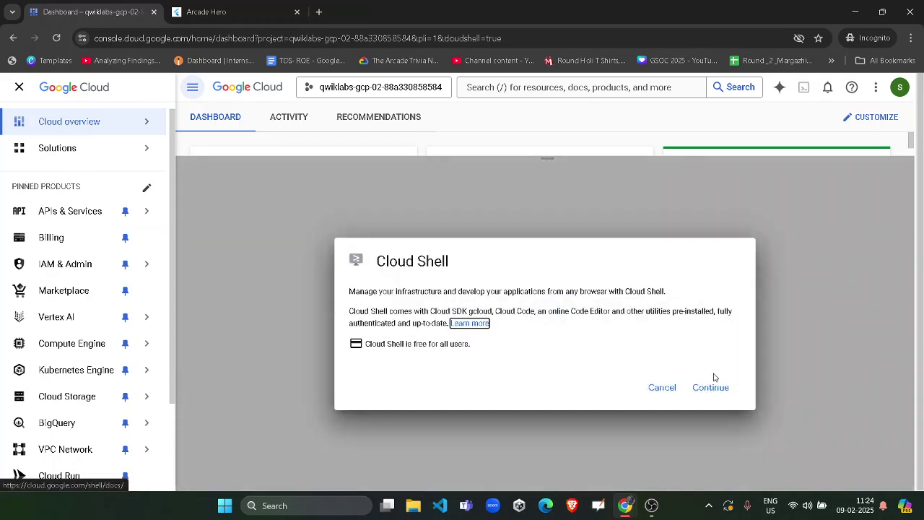
left_click(711, 387)
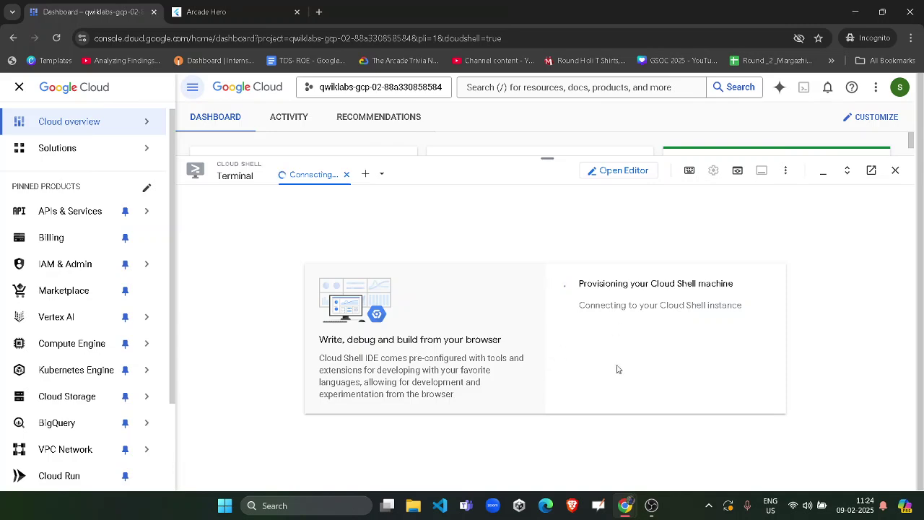
Copy the whole Arcade Hero: Building blocks GCS I command file from the Being-Notified GitHub repository
mouse_move(625, 514)
left_click(597, 476)
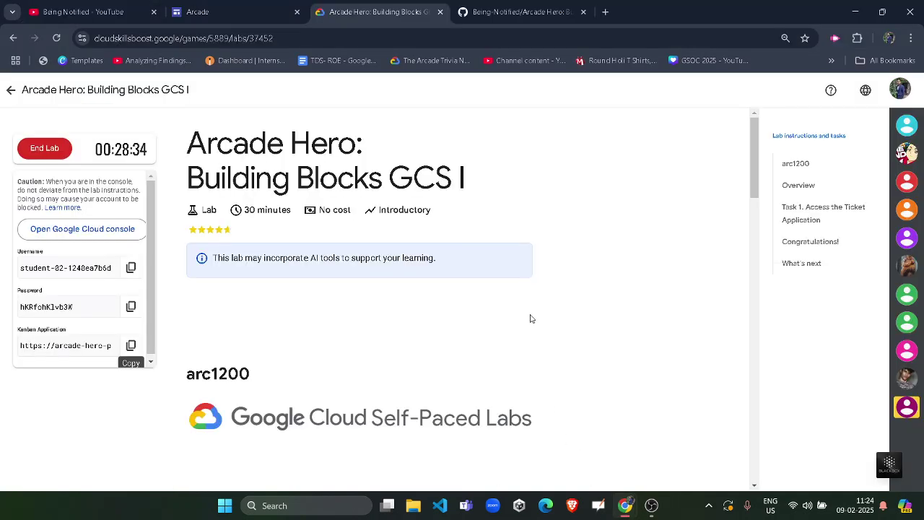
key("ctrl+Tab")
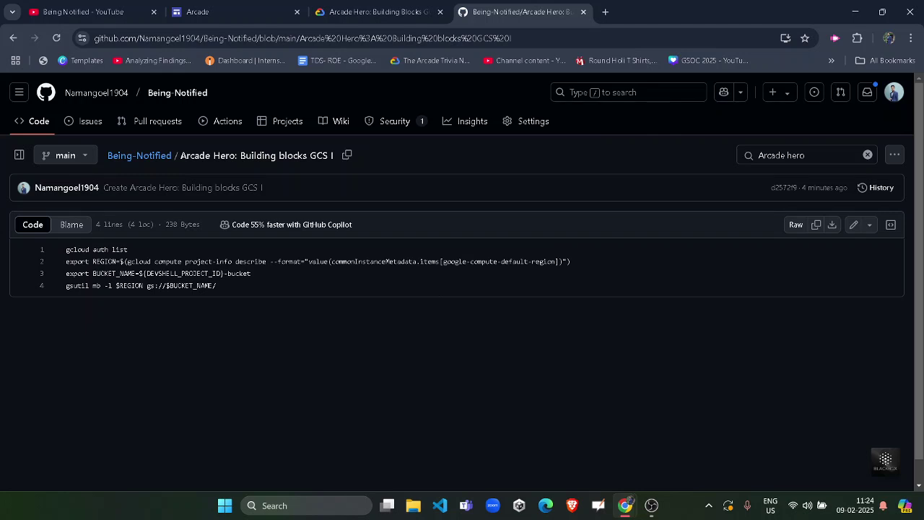
left_click(816, 227)
Run the copied gcloud and gsutil commands in Cloud Shell to create the "${DEVSHELL_PROJECT_ID}-bucket" storage bucket, authorizing Cloud Shell
mouse_move(625, 505)
left_click(681, 442)
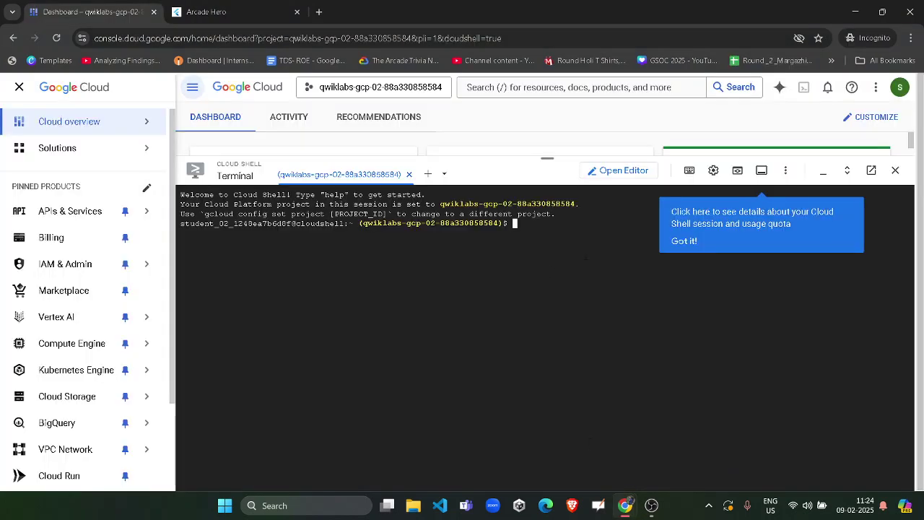
left_click(684, 243)
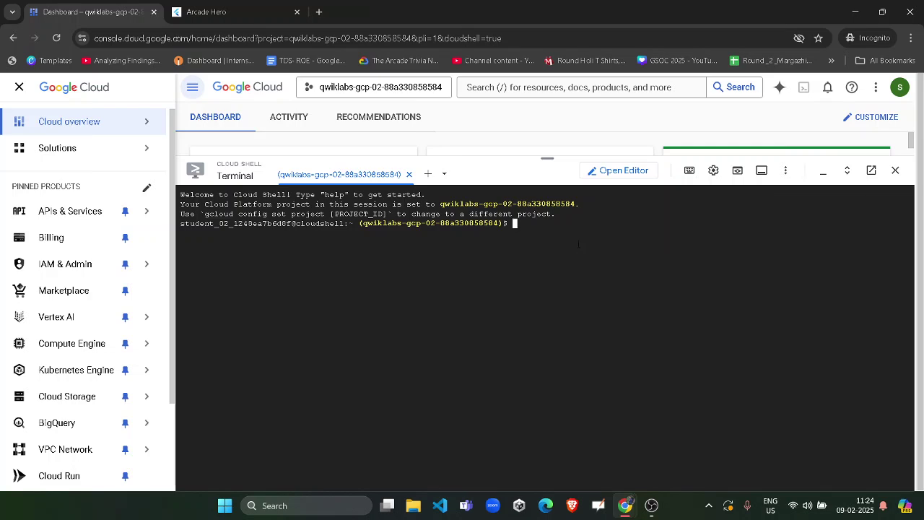
key("ctrl+v")
key("Return")
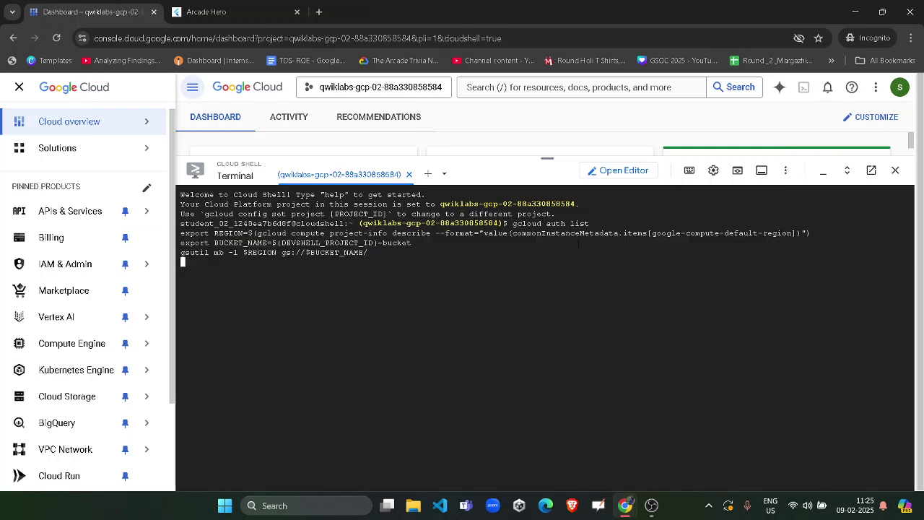
left_click(667, 365)
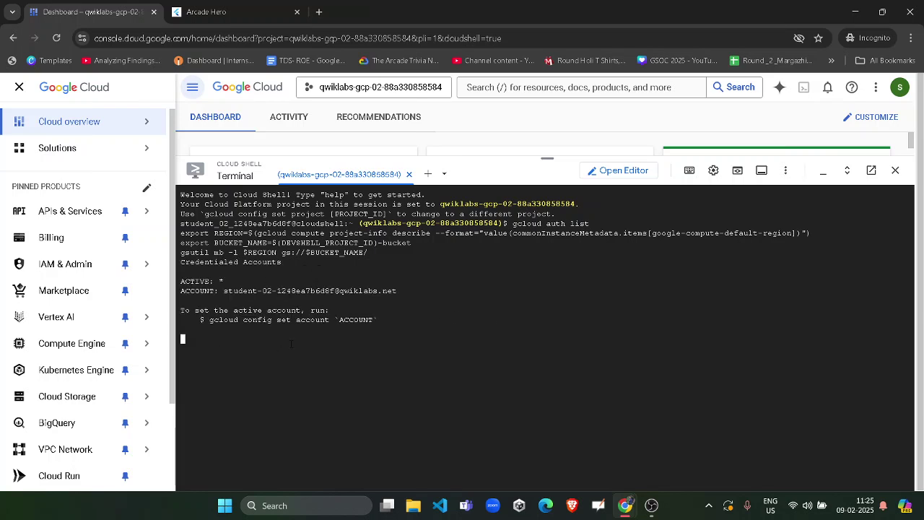
Assign the "Create a private Cloud Storage bucket" ticket to yourself on the Arcade Hero board and rerun the copied bucket commands in Cloud Shell
left_click(217, 12)
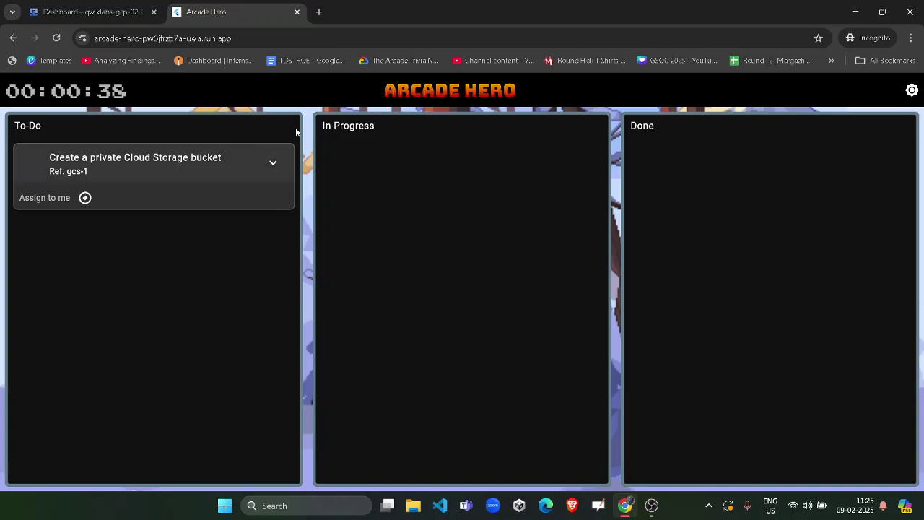
left_click(84, 197)
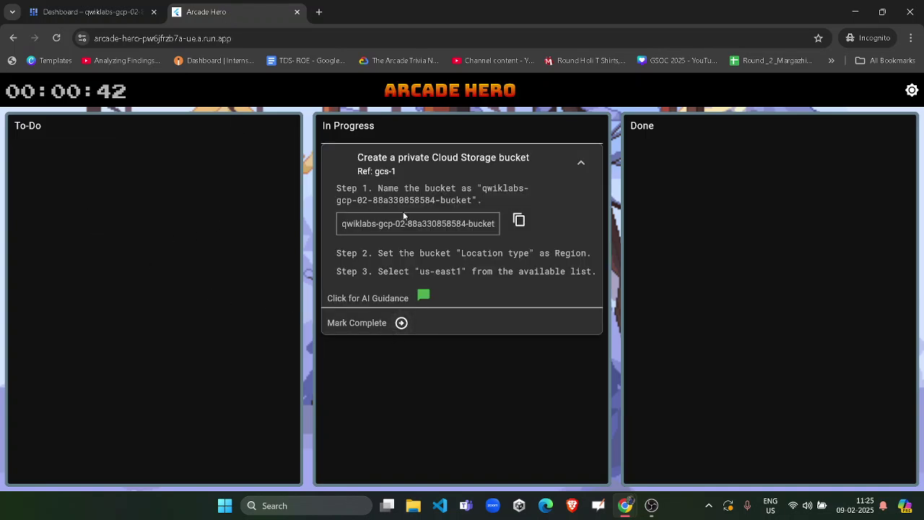
key("ctrl+Tab")
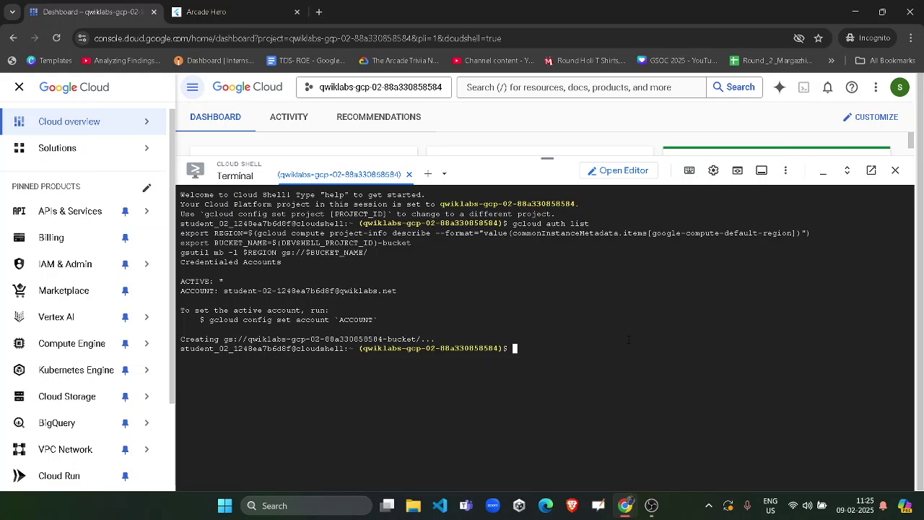
key("ctrl+v")
key("Return")
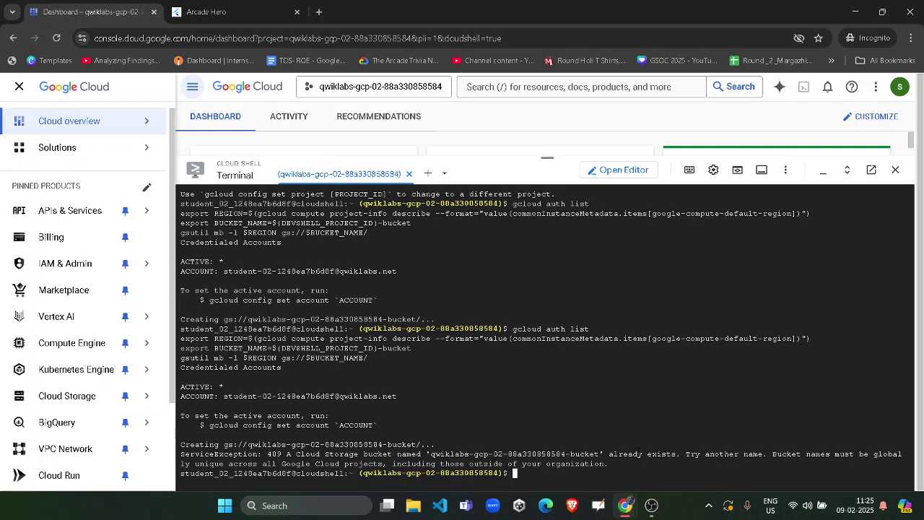
Return to the Arcade Hero: Building Blocks GCS I lab page and look through its instructions for a progress check
mouse_move(638, 505)
left_click(534, 394)
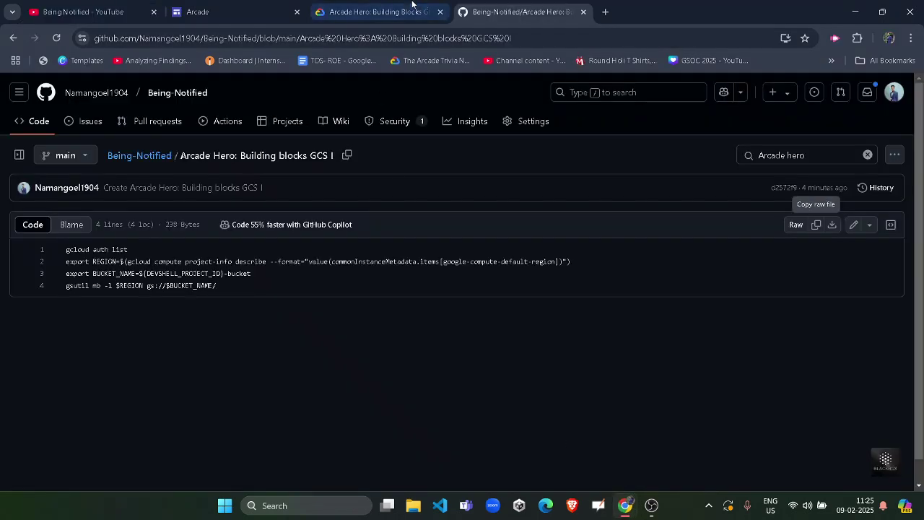
left_click(372, 12)
scroll(439, 334, "down", 8)
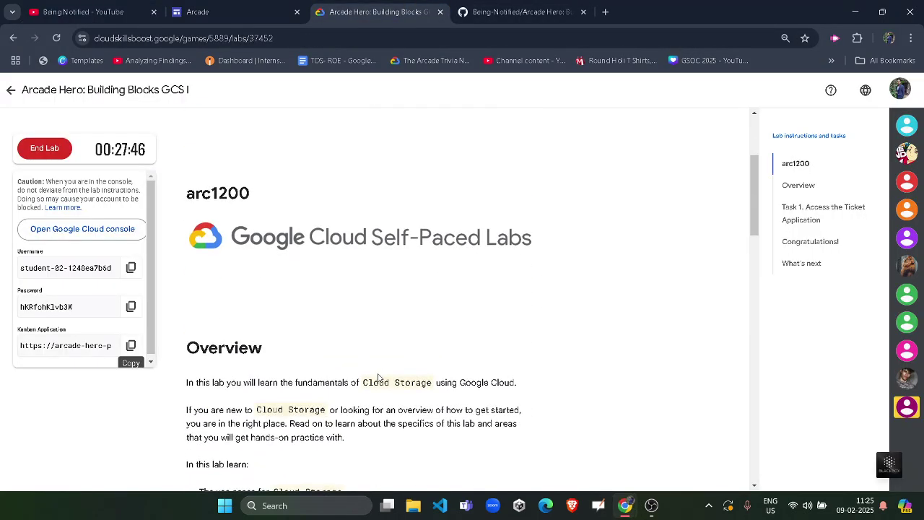
scroll(378, 376, "down", 11)
scroll(378, 374, "up", 4)
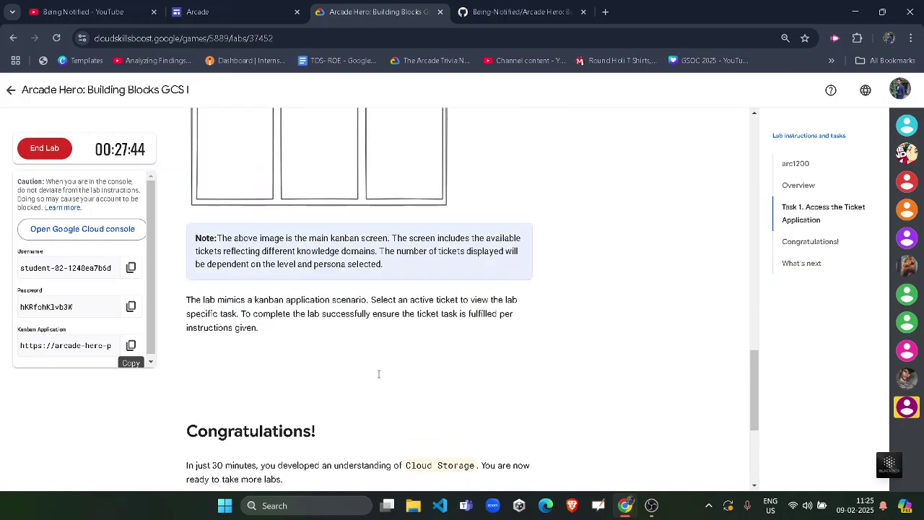
scroll(350, 373, "up", 6)
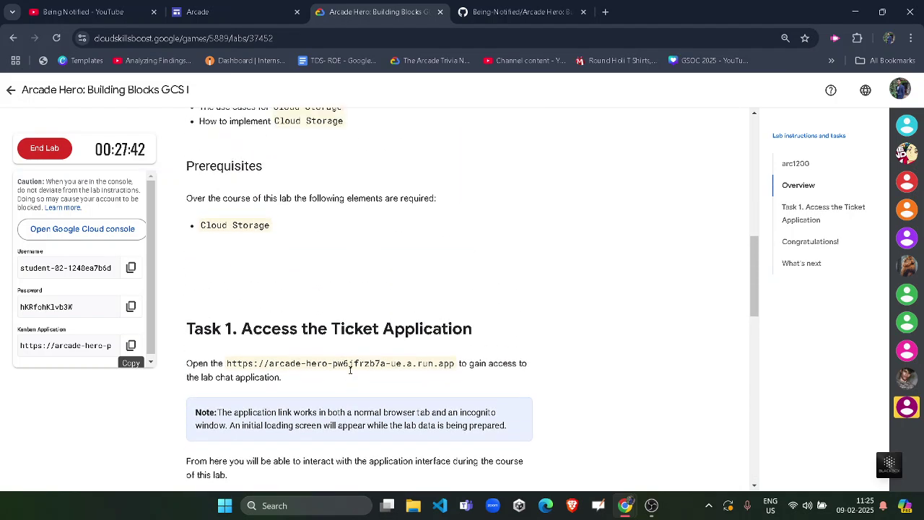
scroll(351, 373, "up", 6)
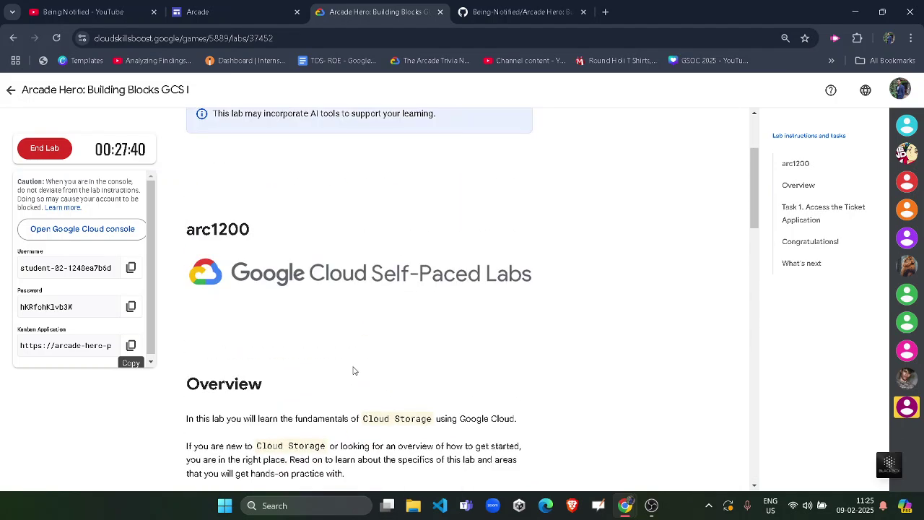
Open the Level 3: Building Blocks game from the Arcade page and look through its modules
left_click(271, 5)
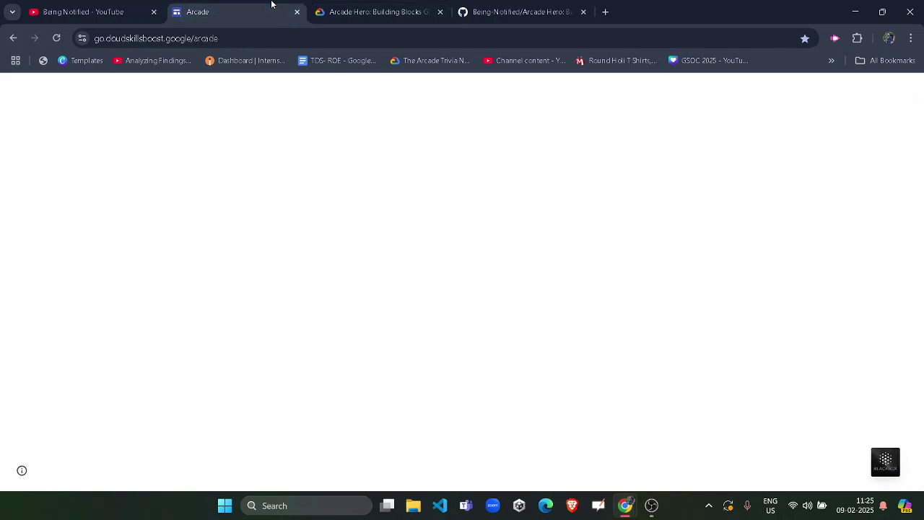
scroll(450, 312, "down", 10)
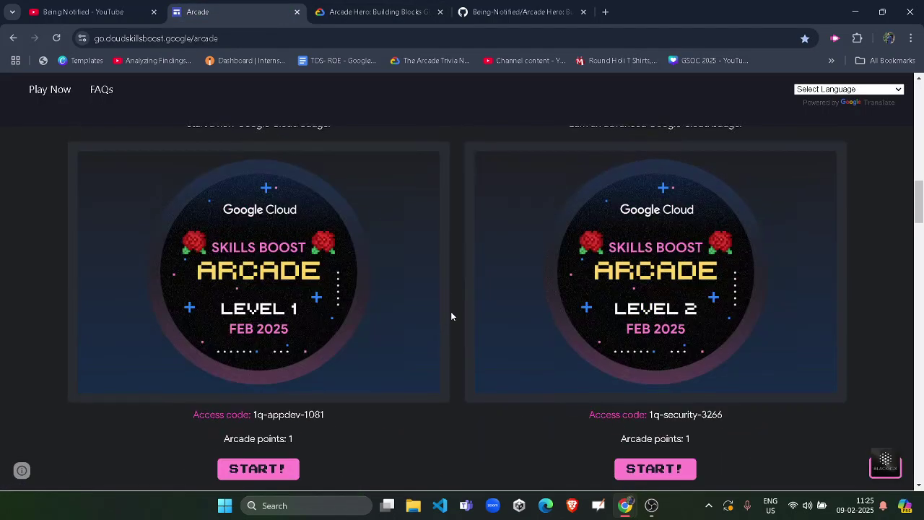
scroll(445, 316, "up", 2)
scroll(467, 312, "down", 5)
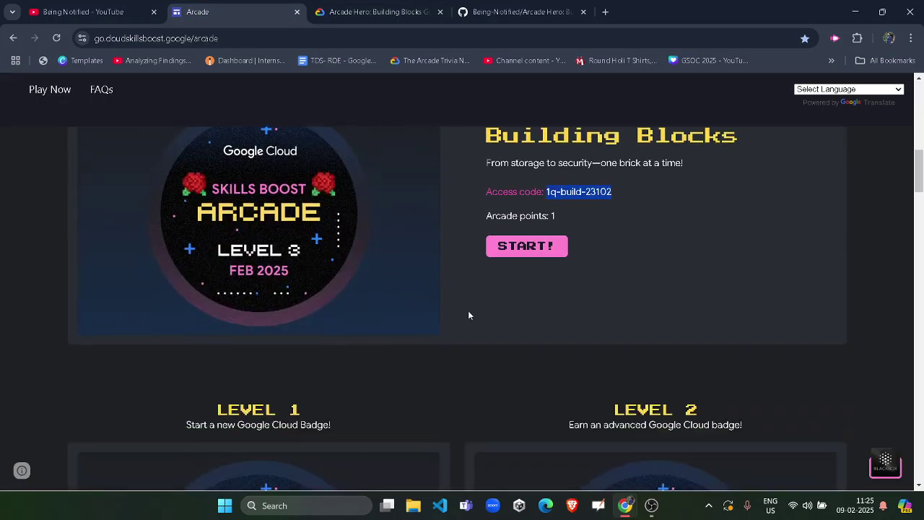
left_click(525, 247)
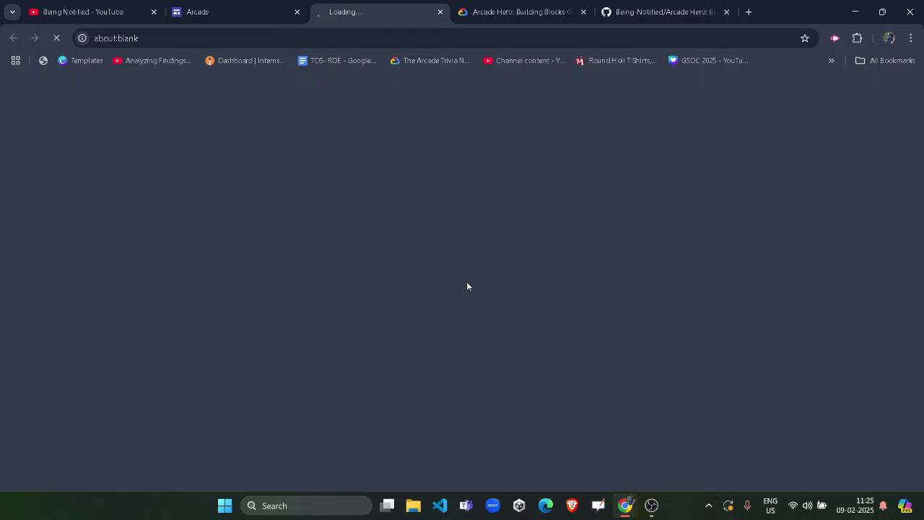
left_click(499, 4)
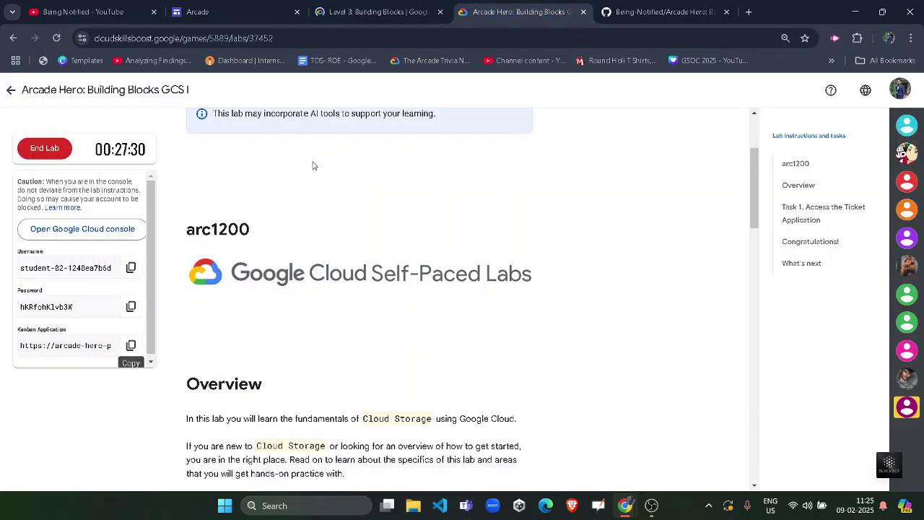
left_click(375, 12)
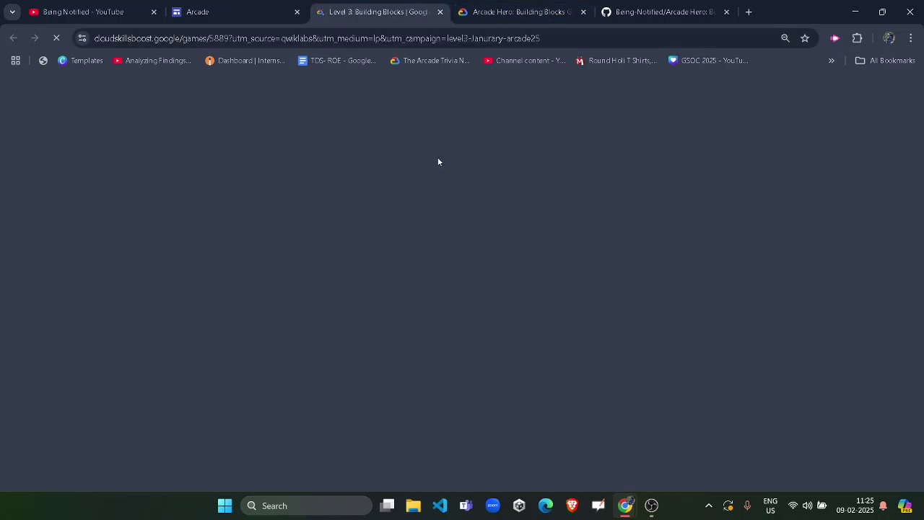
scroll(407, 347, "down", 10)
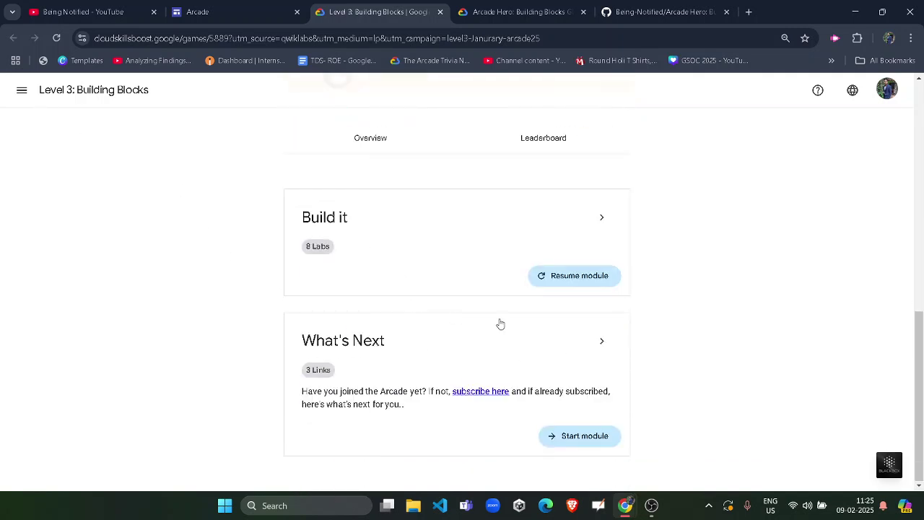
Open the Skills Boost catalog, dismissing the league promotion notice, and search it for "Arcade Hero: Building Blocks GCS I"
left_click(22, 94)
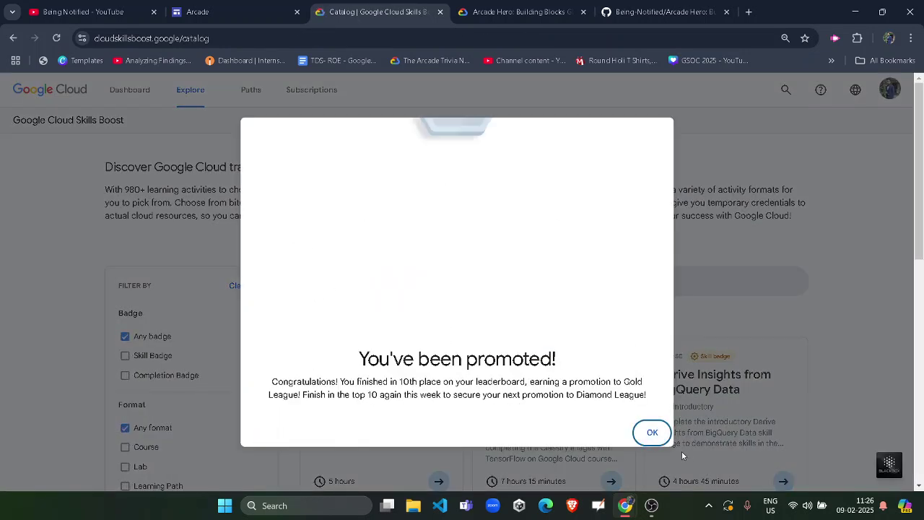
left_click(651, 432)
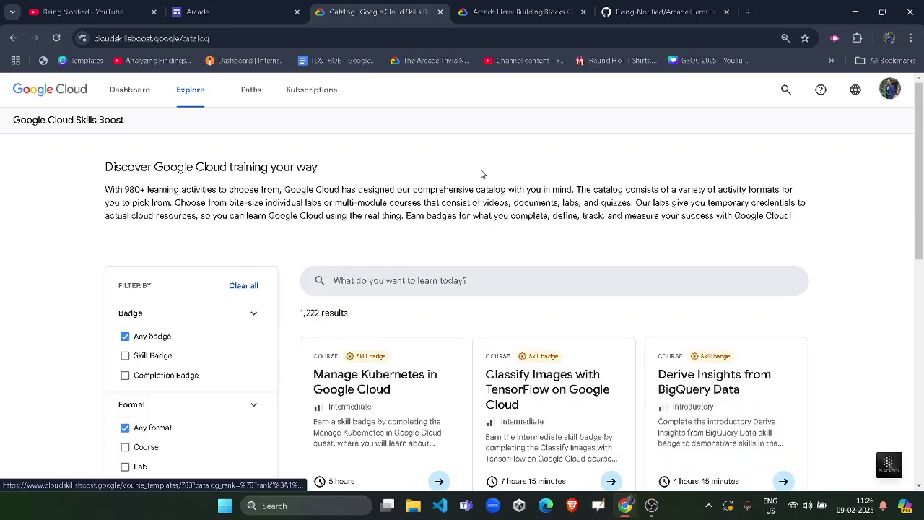
left_click(518, 12)
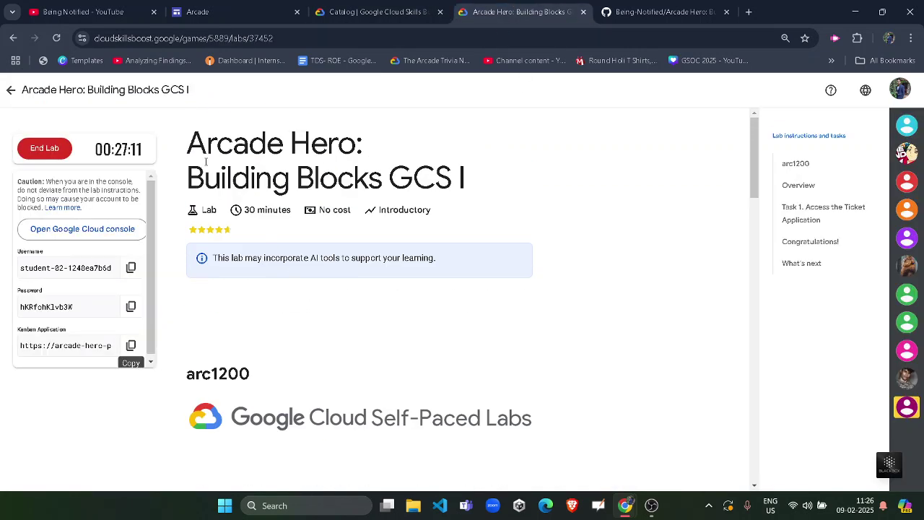
left_click_drag(186, 130, 482, 165)
key("ctrl+c")
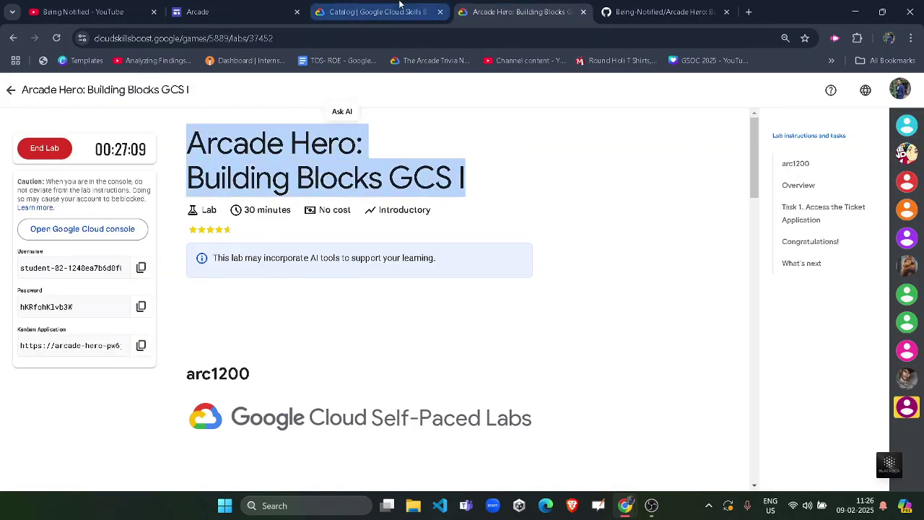
left_click(376, 12)
left_click(381, 288)
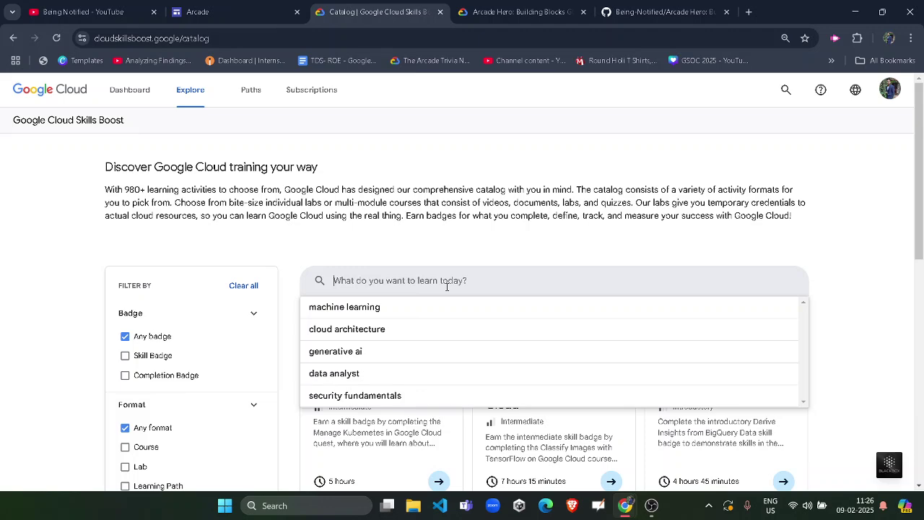
key("ctrl+v")
key("Return")
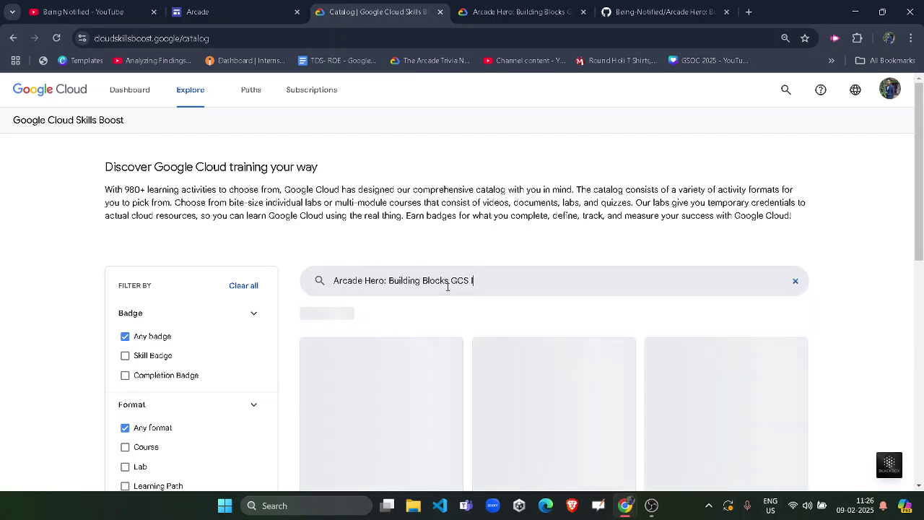
Open the Arcade Hero: Building Blocks GCS I lab from the search results and check progress on its "Fix this ticket" checkpoint
scroll(441, 346, "down", 2)
left_click(600, 360)
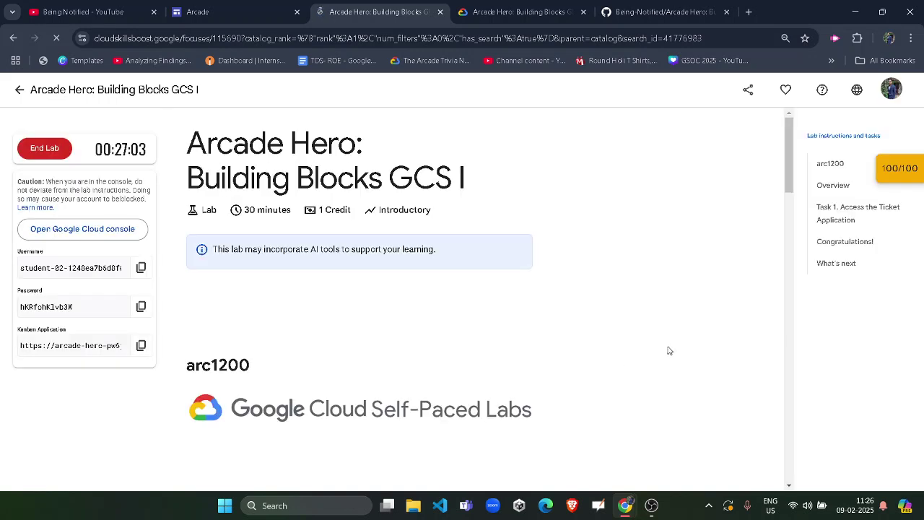
left_click(901, 172)
left_click(828, 209)
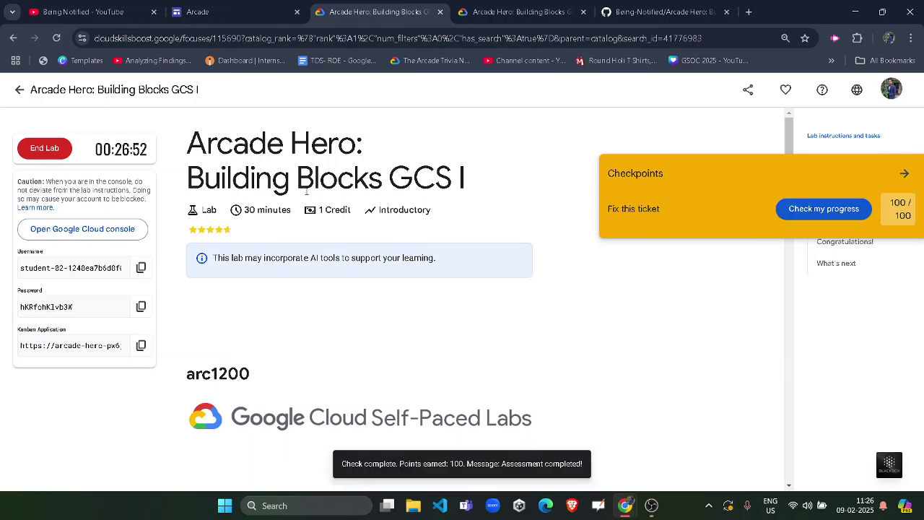
End the lab and submit a five-star satisfaction rating for it
left_click(58, 150)
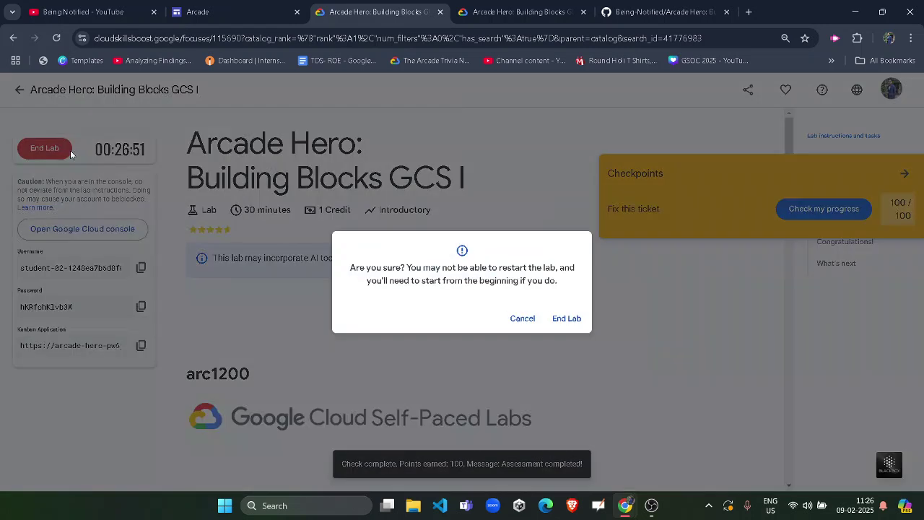
left_click(555, 316)
left_click(385, 258)
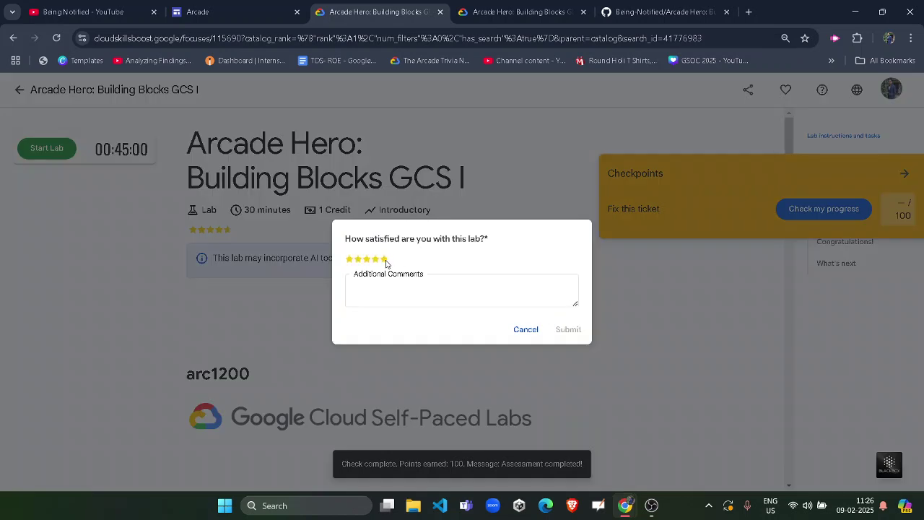
left_click(566, 329)
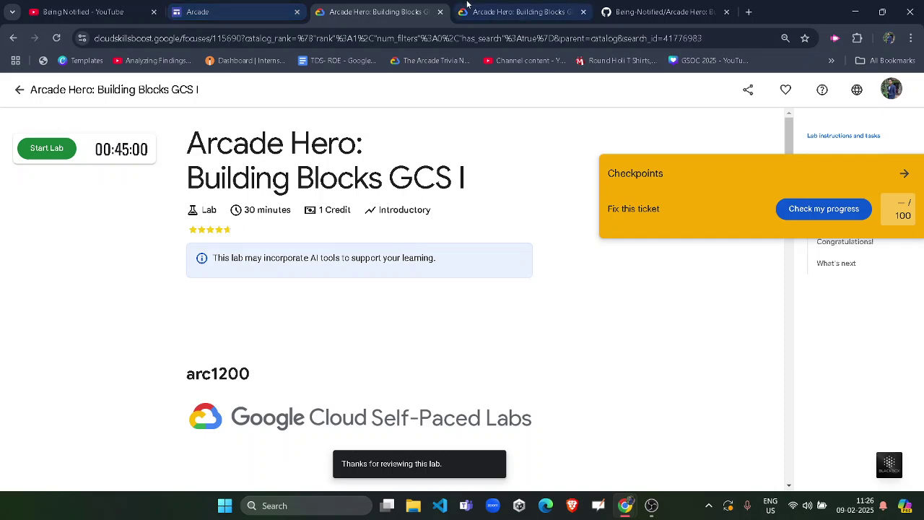
Reopen the Level 3: Building Blocks game from the Arcade page and check the GCS I lab's completion status in the Build it module
left_click(223, 9)
left_click(526, 249)
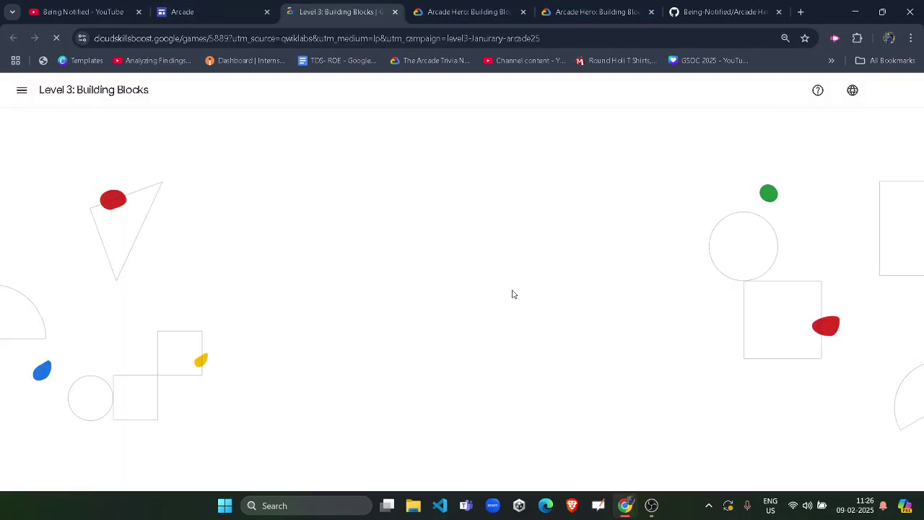
scroll(475, 334, "down", 7)
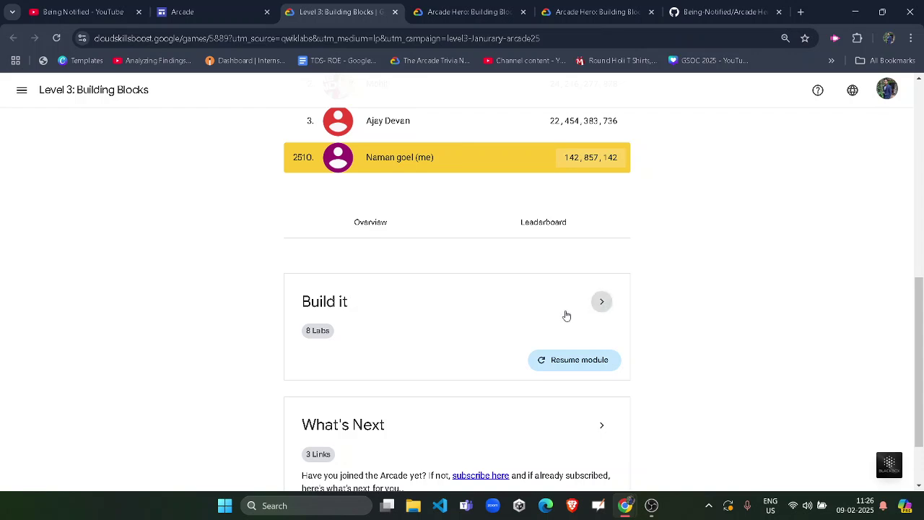
left_click(565, 313)
scroll(368, 318, "down", 2)
left_click_drag(321, 303, 302, 303)
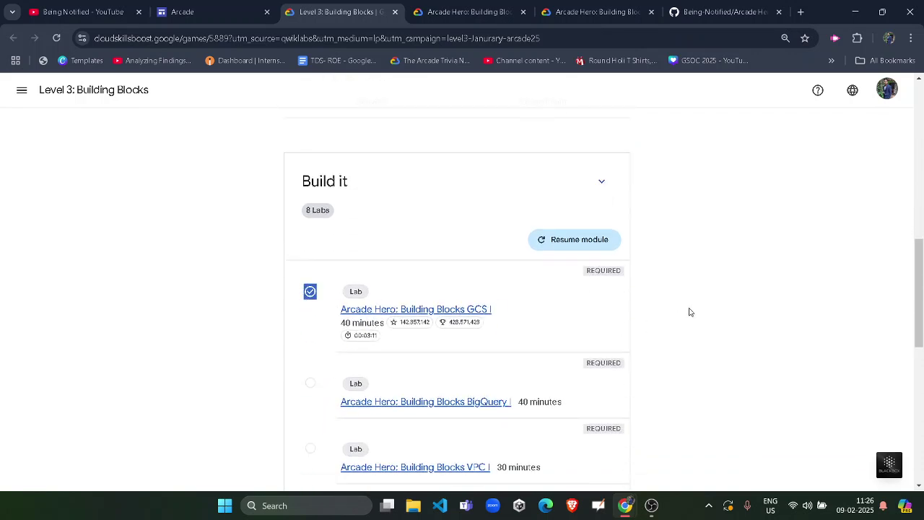
left_click(728, 292)
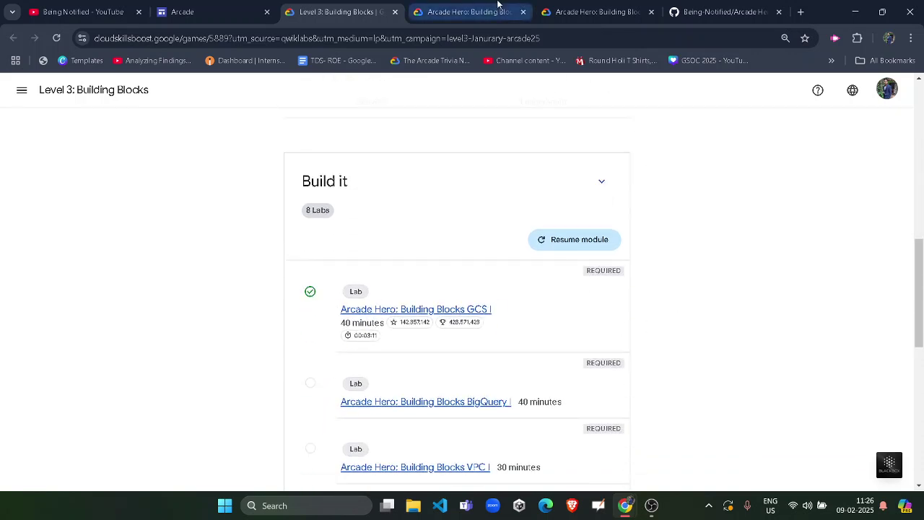
Close the two leftover GCS I lab tabs and return to the Level 3: Building Blocks page
left_click(469, 12)
left_click(523, 11)
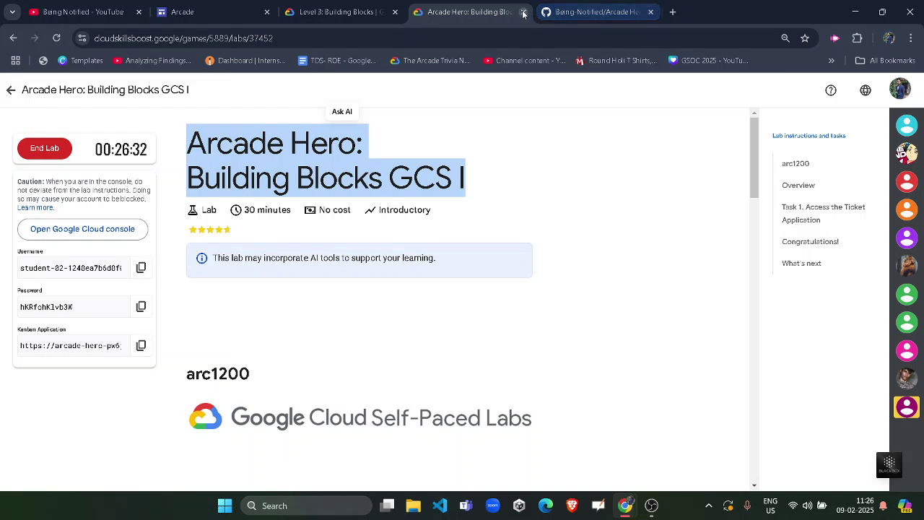
left_click(523, 12)
left_click(368, 11)
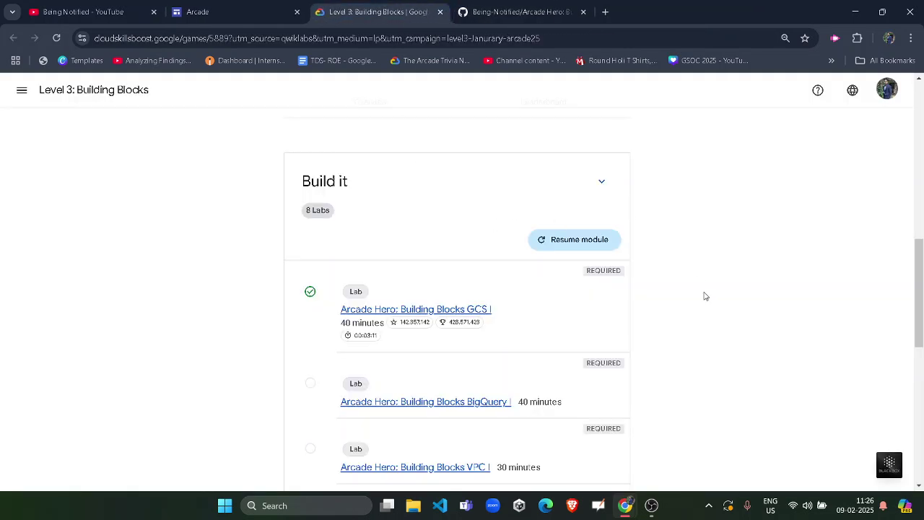